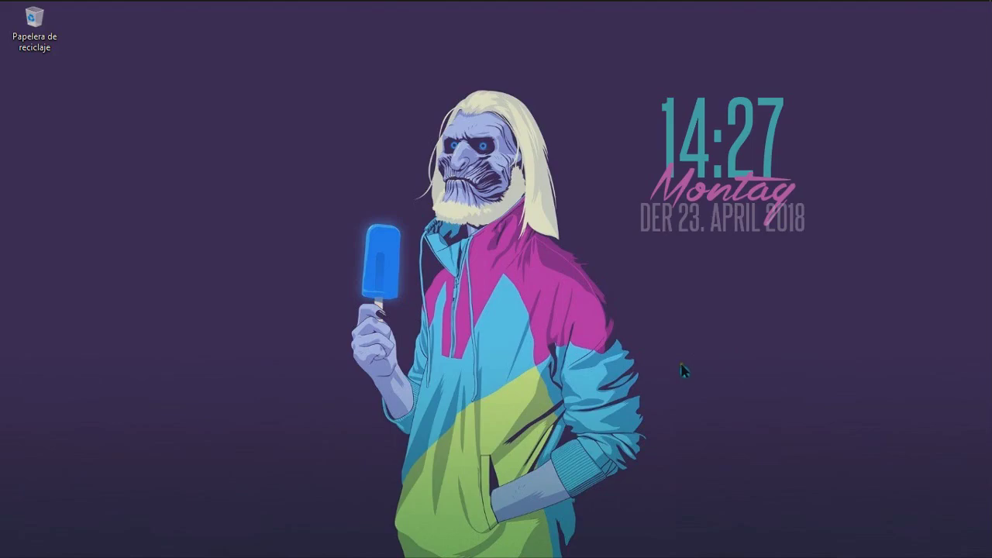
Step: Switch to CrystalDiskInfo and examine the C: drive's S.M.A.R.T. attributes, including the pending sector entry
left_click(151, 12)
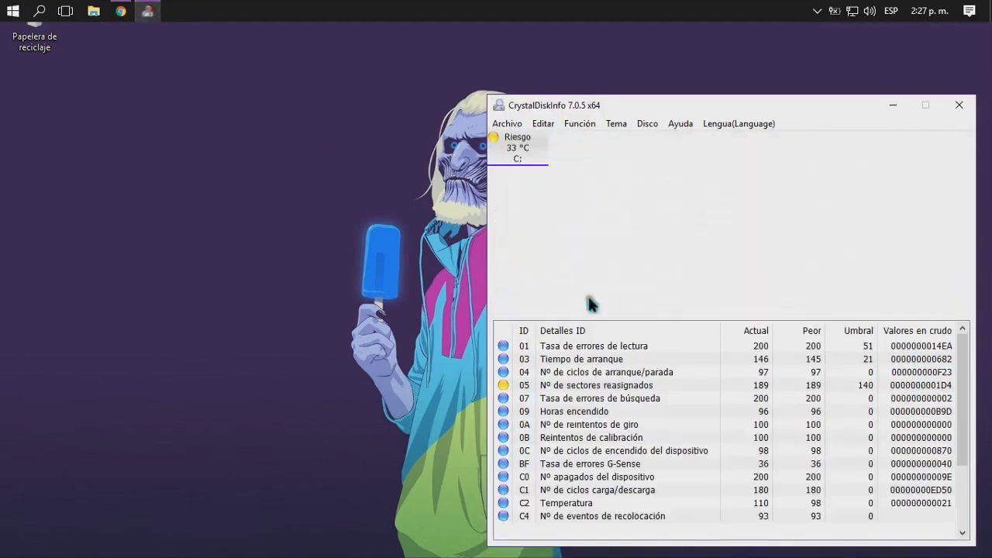
left_click_drag(806, 56, 590, 59)
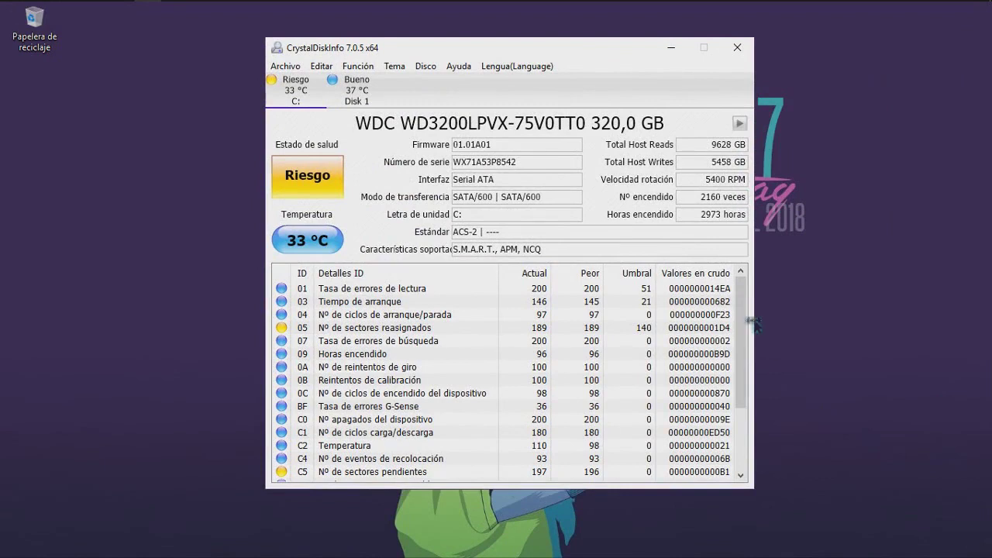
mouse_move(749, 314)
left_mouse_down()
mouse_move(757, 403)
mouse_move(750, 312)
left_mouse_up()
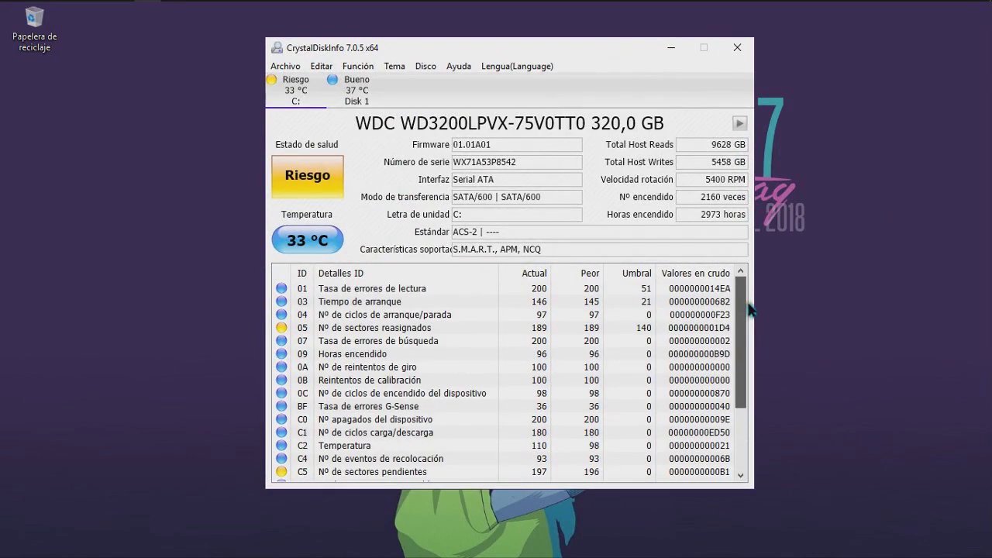
left_click_drag(740, 318, 746, 379)
left_click(327, 382)
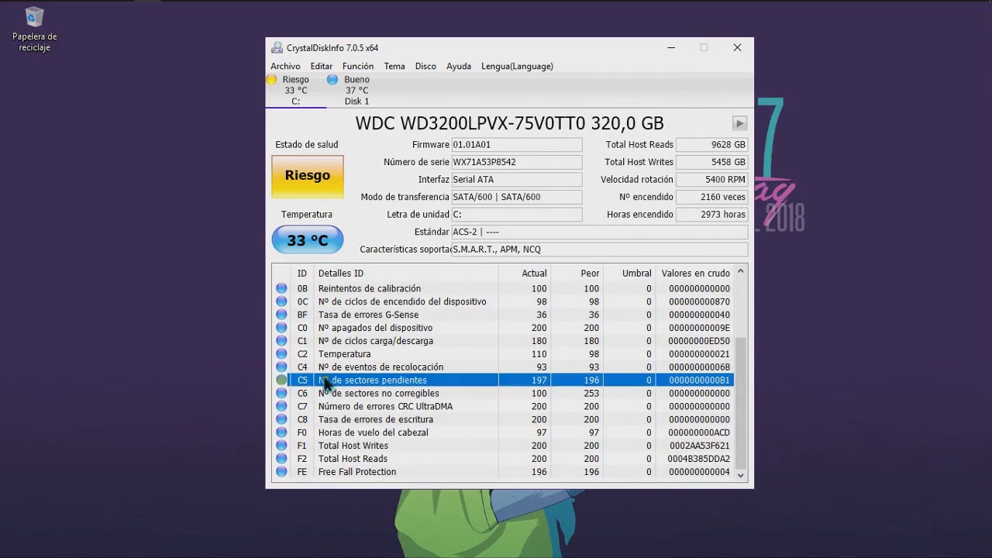
left_click_drag(745, 411, 739, 324)
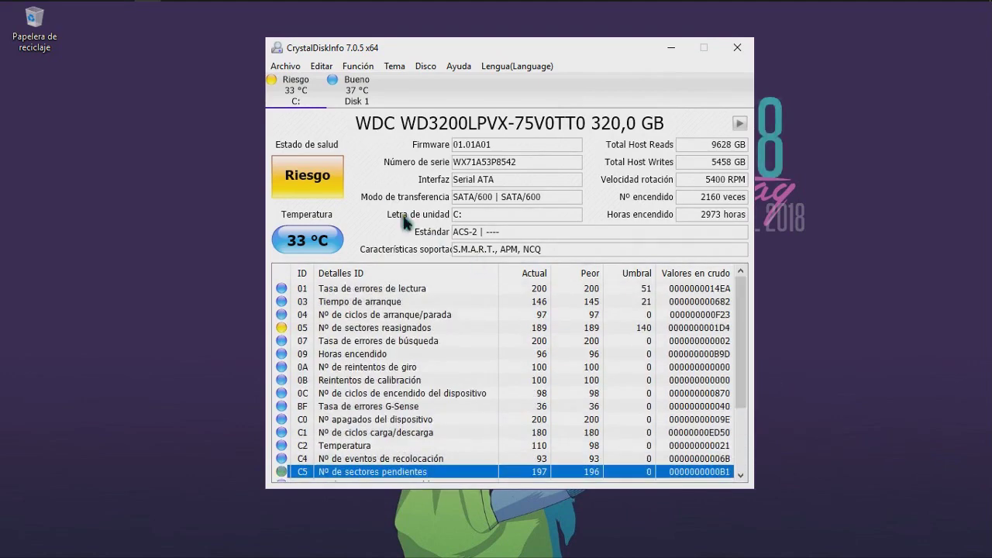
Step: Display the health details and powered-on hours of Disk 1, moving the window aside to free desktop space
left_click(350, 97)
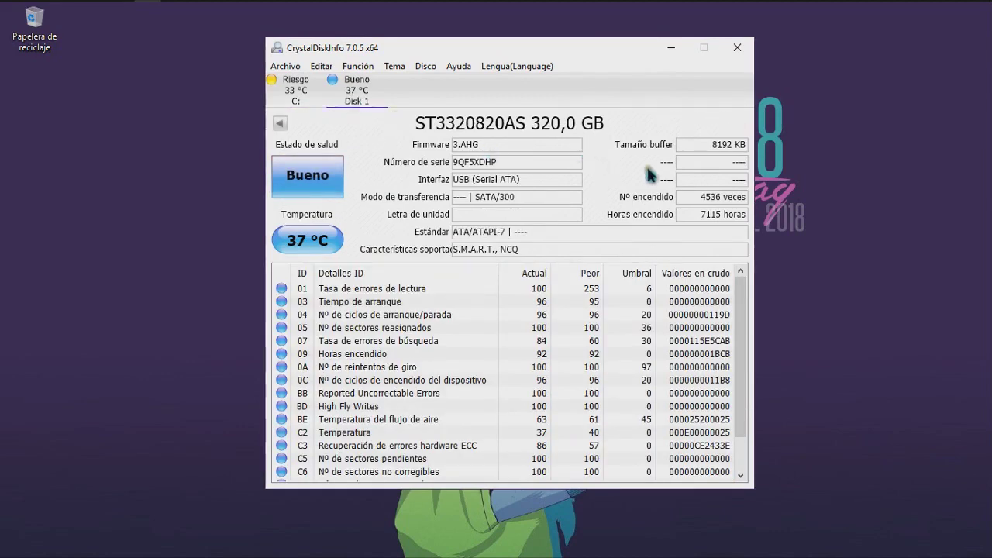
mouse_move(742, 310)
left_mouse_down()
mouse_move(745, 361)
mouse_move(740, 294)
left_mouse_up()
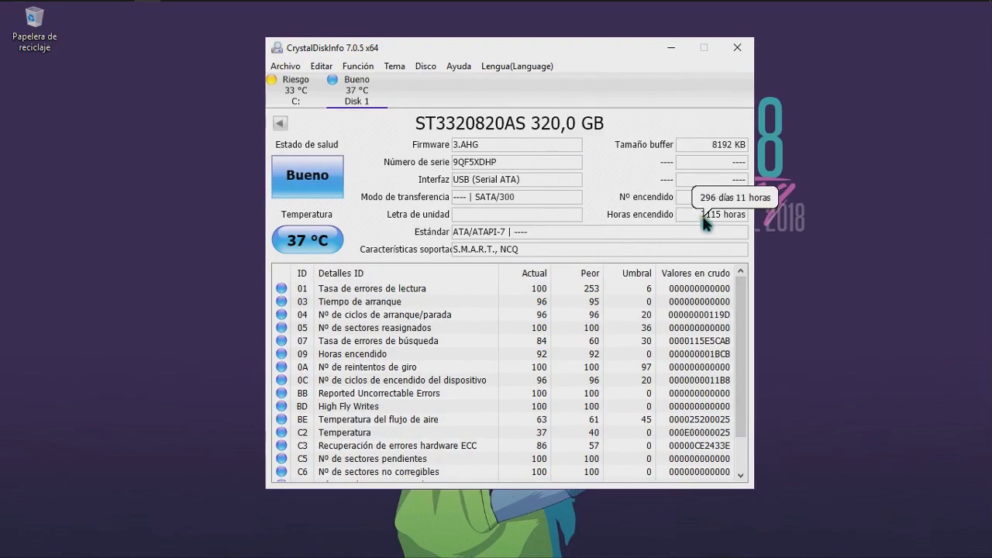
left_click_drag(567, 57, 786, 107)
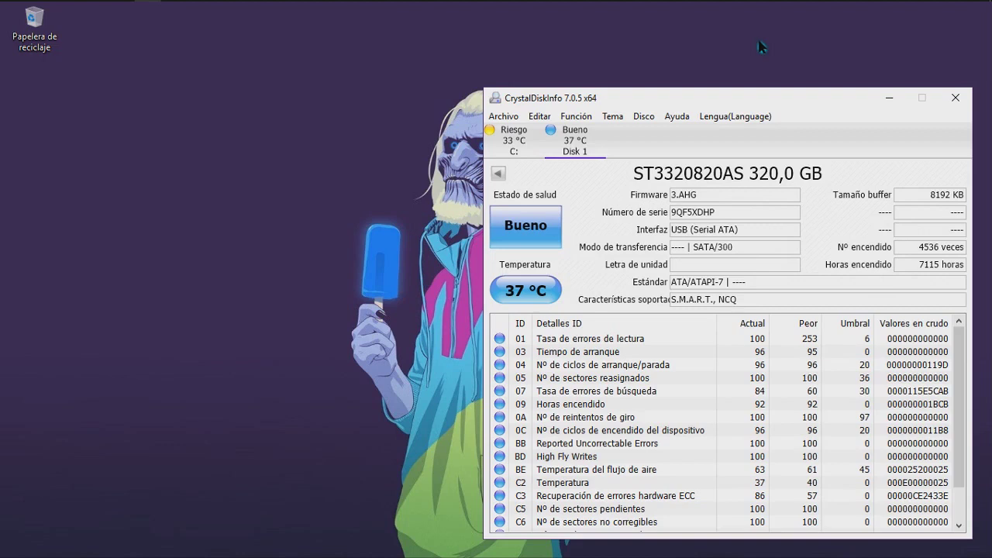
Step: Switch to the Windows Calculator and open its time (Tiempo) converter
key("super+r")
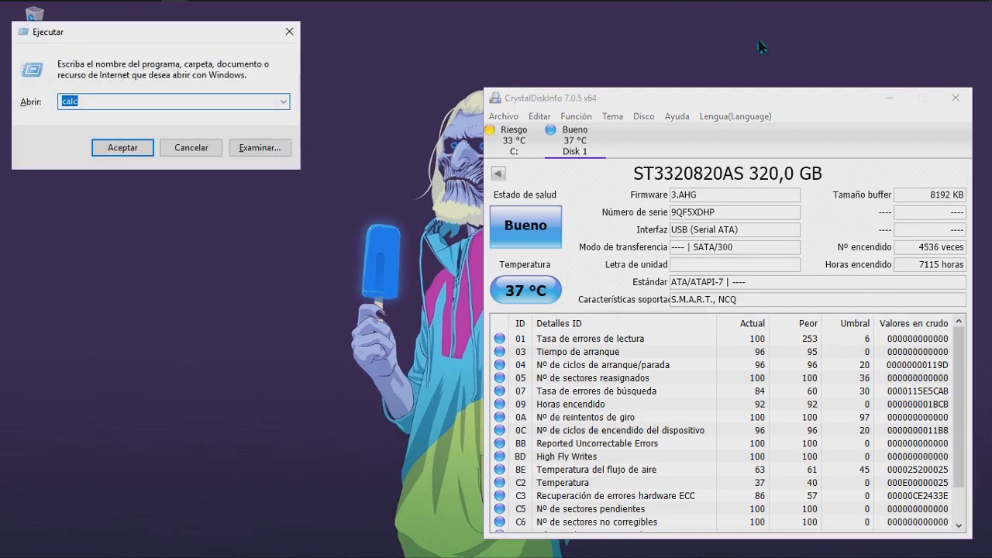
key("Return")
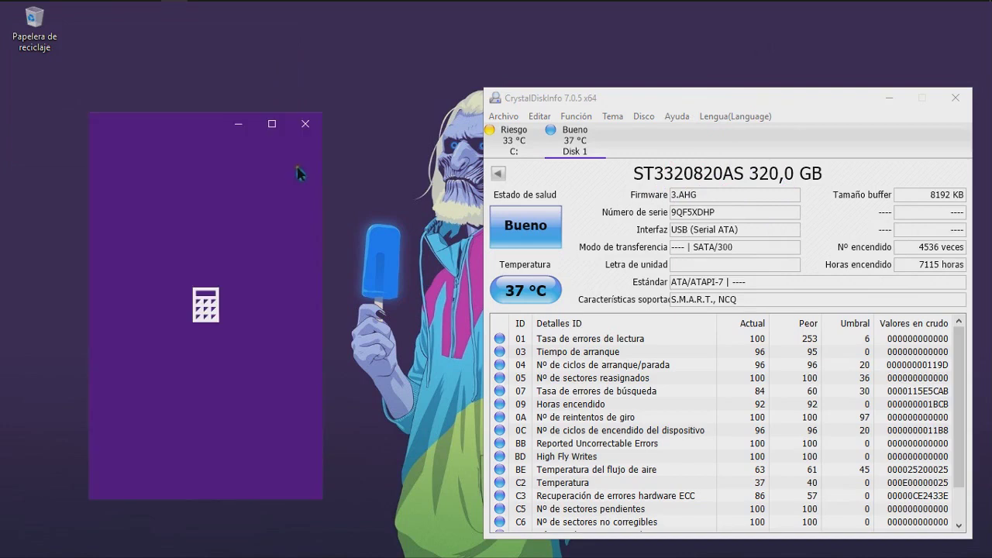
left_click(109, 154)
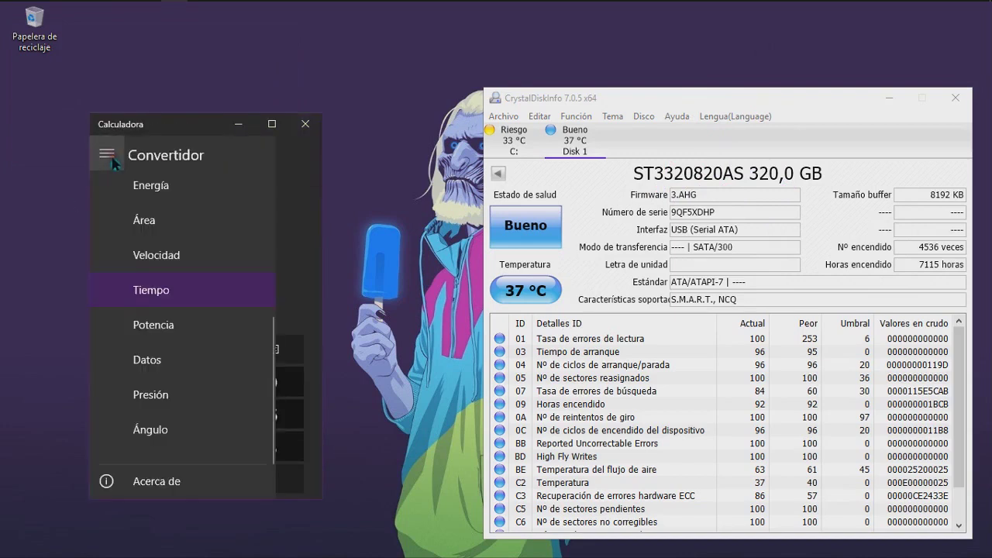
left_click(187, 297)
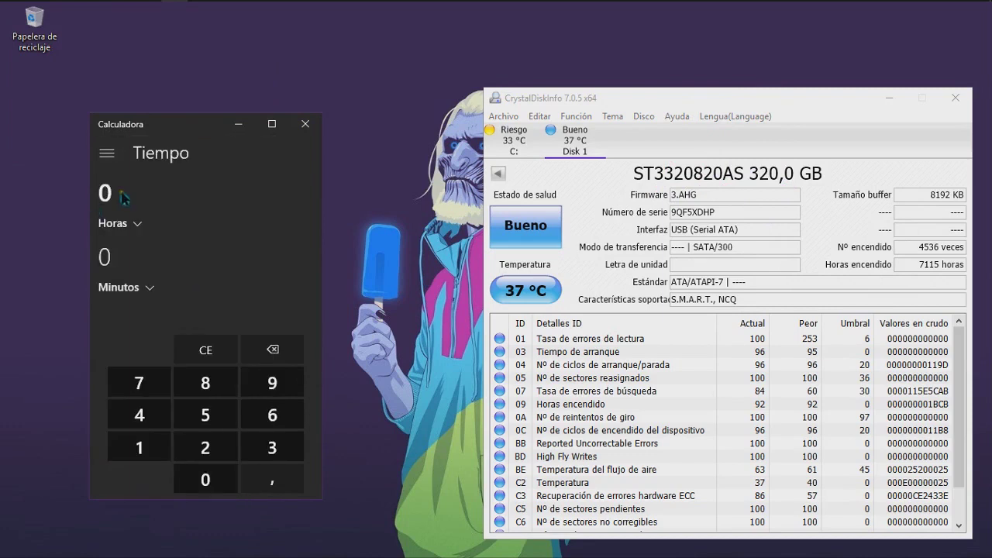
Step: Convert 7115 hours to days (Días) and move the Calculator further from the CrystalDiskInfo window
type("7115")
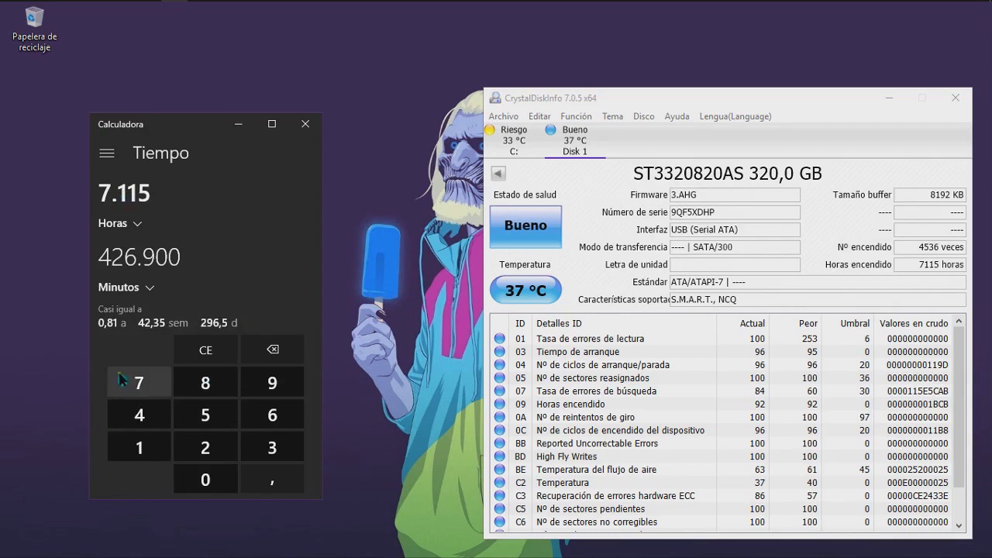
left_click(151, 290)
left_click(137, 329)
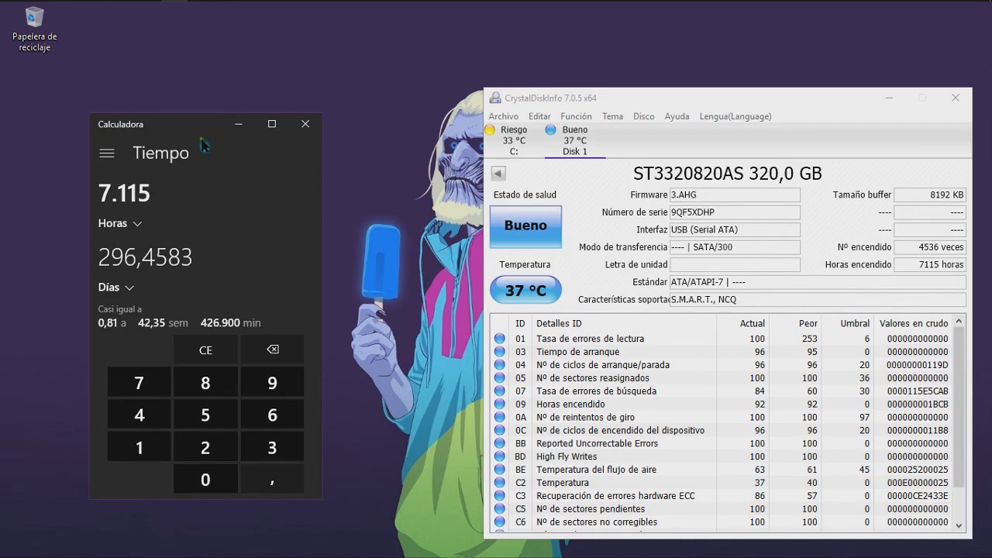
left_click_drag(194, 130, 138, 160)
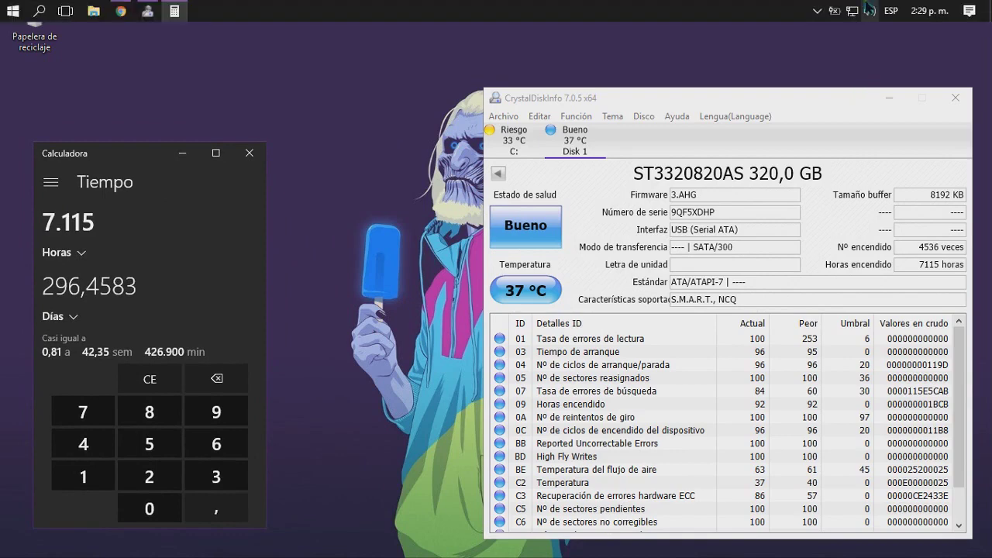
Step: Switch to Hard Disk Sentinel and compare the general health data of the WDC WD3200LPVX-75V0TT0 and ST3320820AS disks
left_click(819, 11)
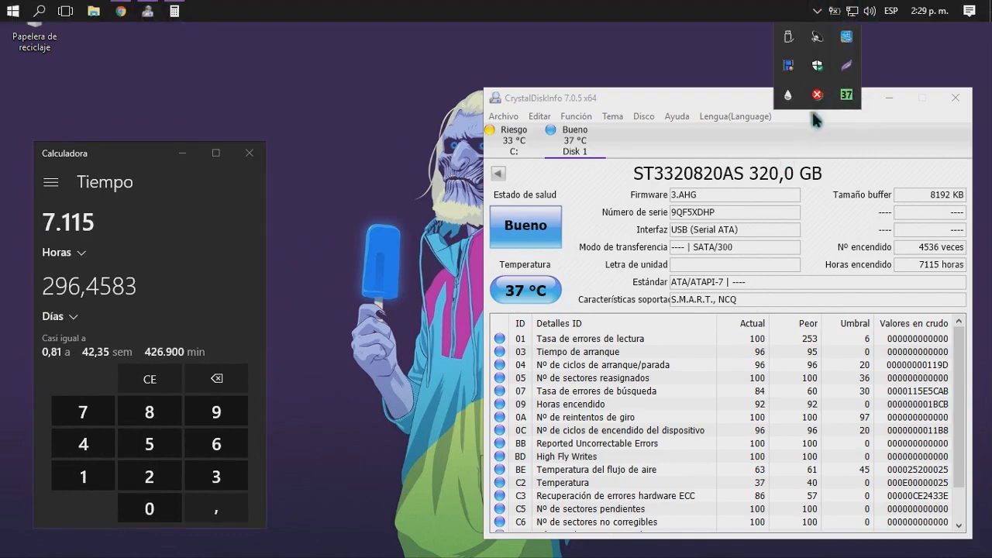
left_click(819, 97)
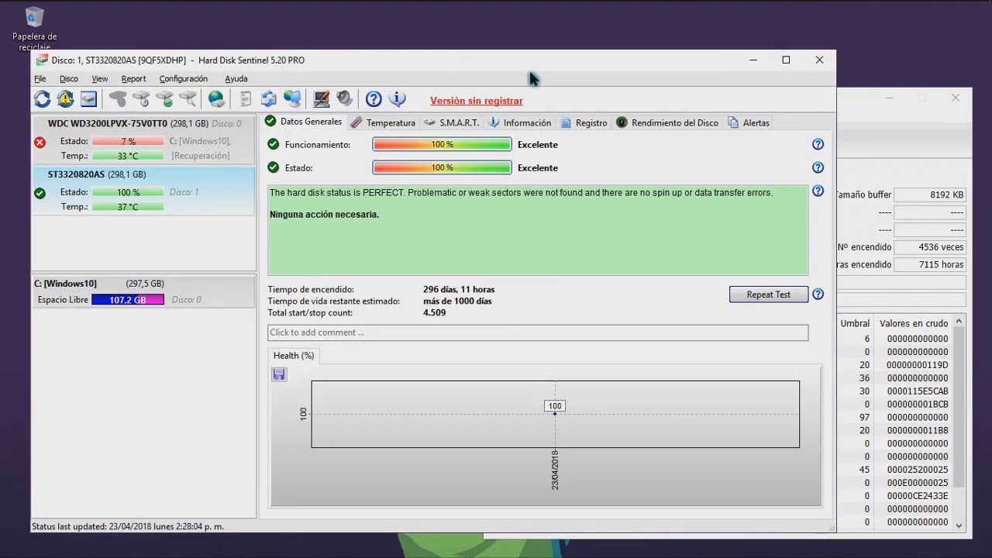
left_click(183, 142)
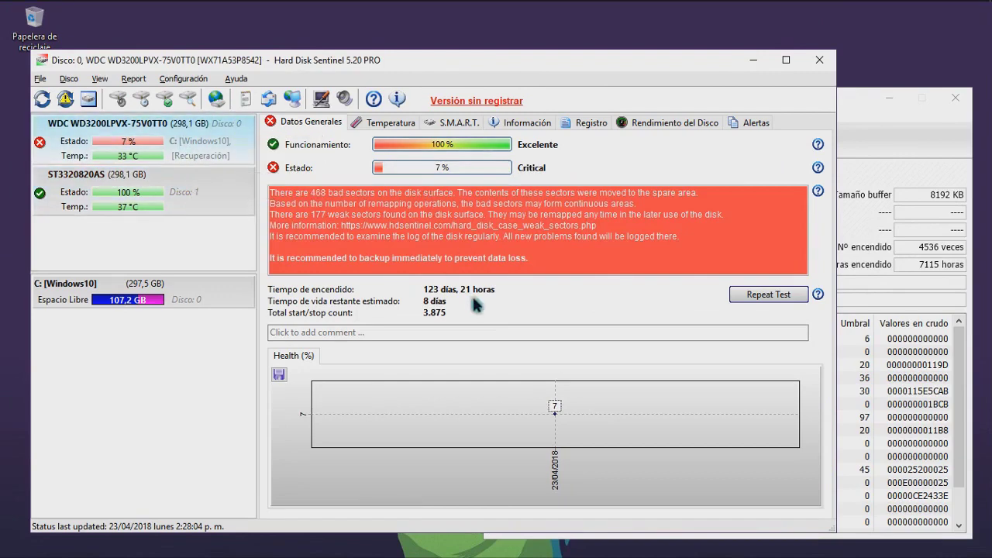
left_click(188, 205)
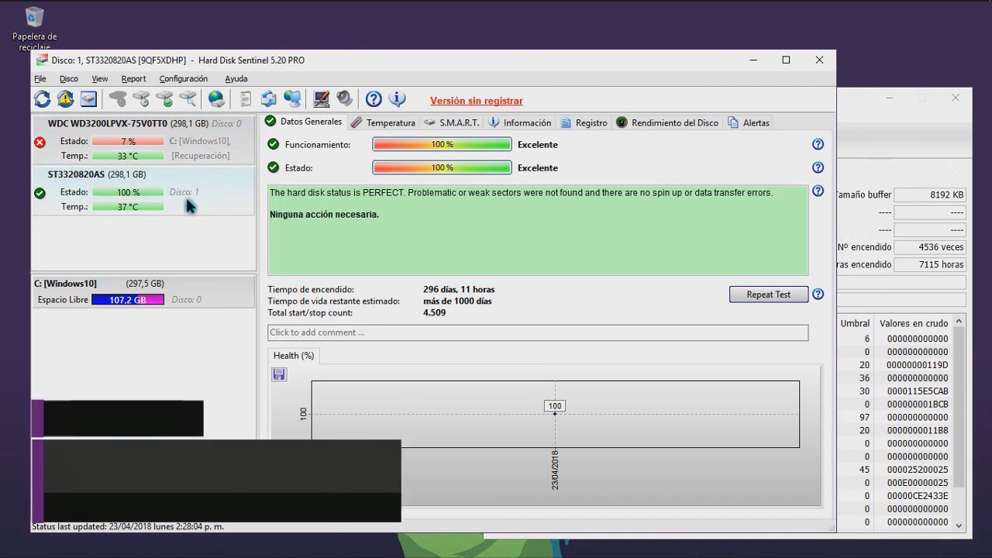
Step: Display the WDC WD3200LPVX-75V0TT0 disk's status report and examine the sentence about bad sectors
left_click(196, 152)
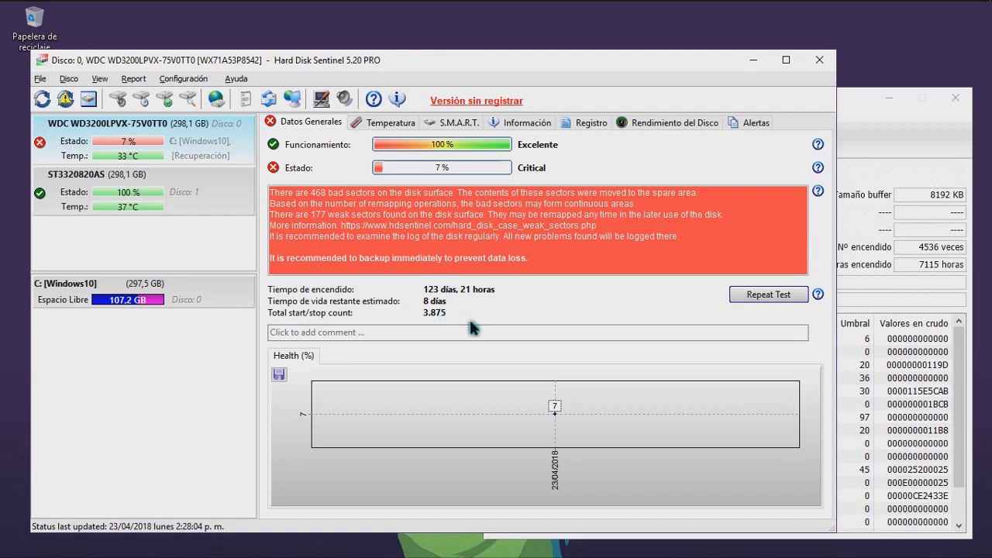
left_click_drag(272, 192, 708, 195)
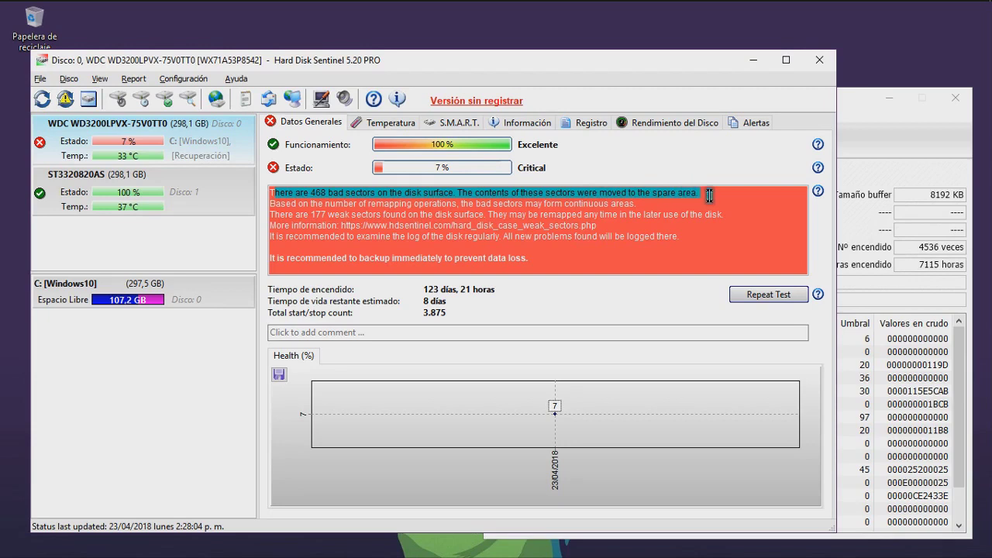
left_click(640, 201)
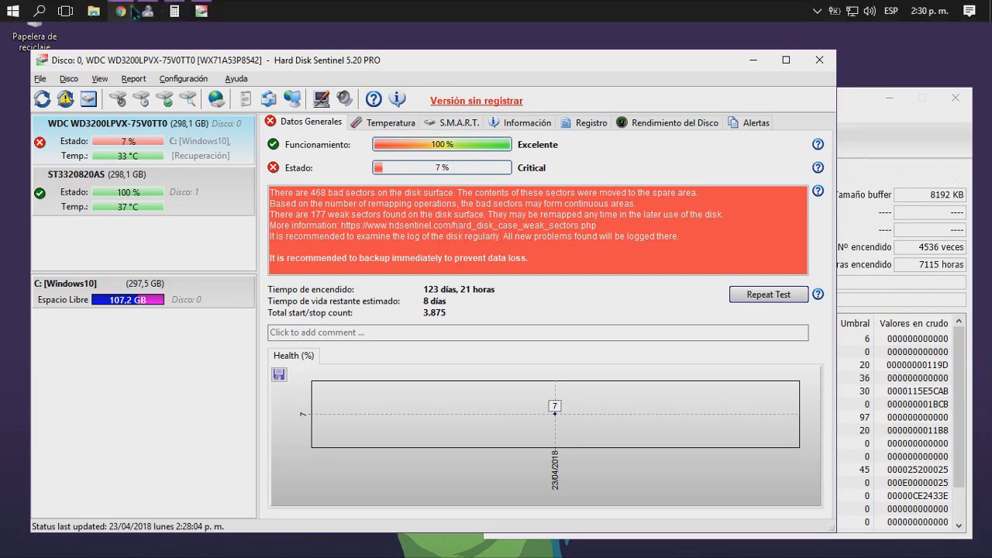
Step: Switch to Chrome, read the Hard Disk Sentinel article on weak sectors through its repair section, and minimize the browser
left_click(134, 11)
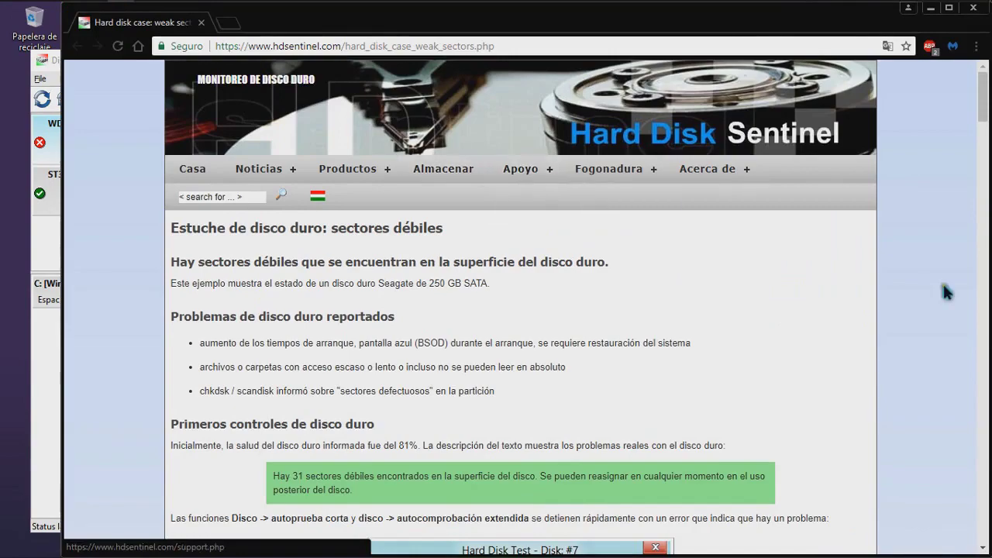
scroll(759, 349, "down", 2)
scroll(752, 341, "down", 1)
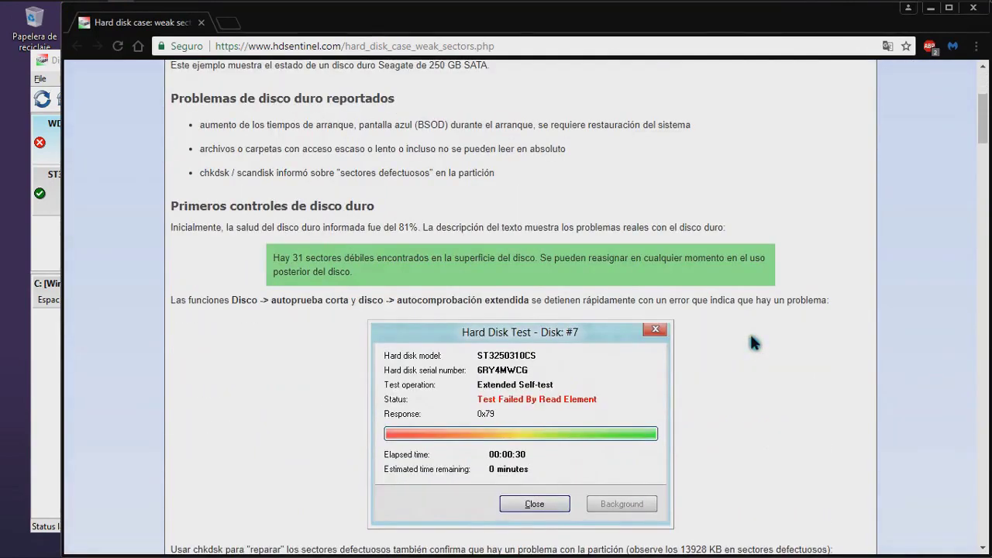
scroll(752, 341, "down", 15)
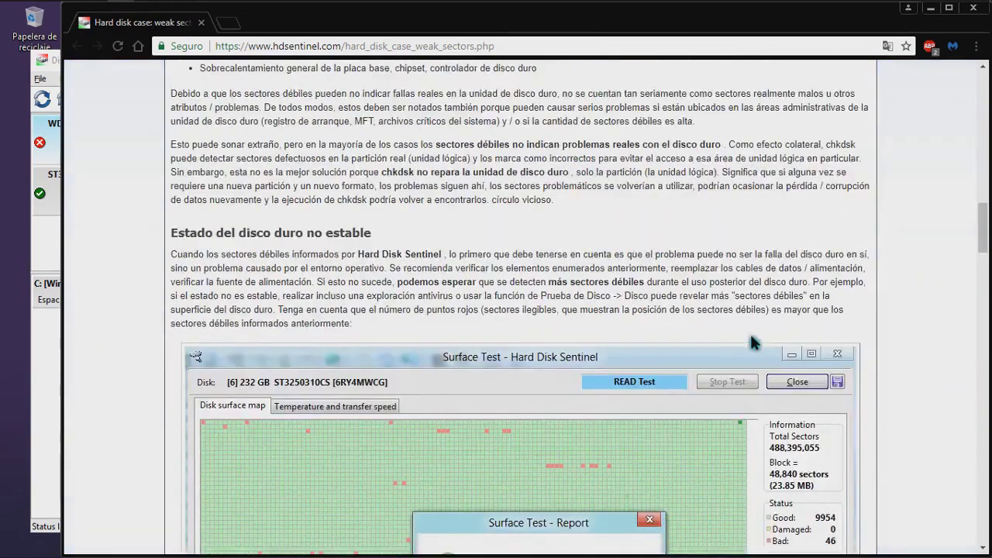
scroll(752, 342, "down", 3)
scroll(752, 342, "down", 3)
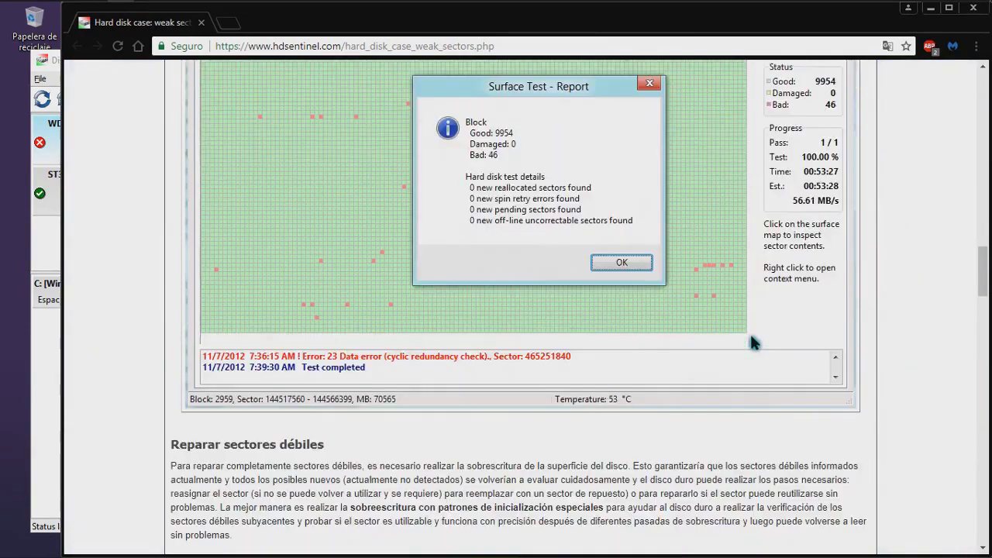
left_click(928, 8)
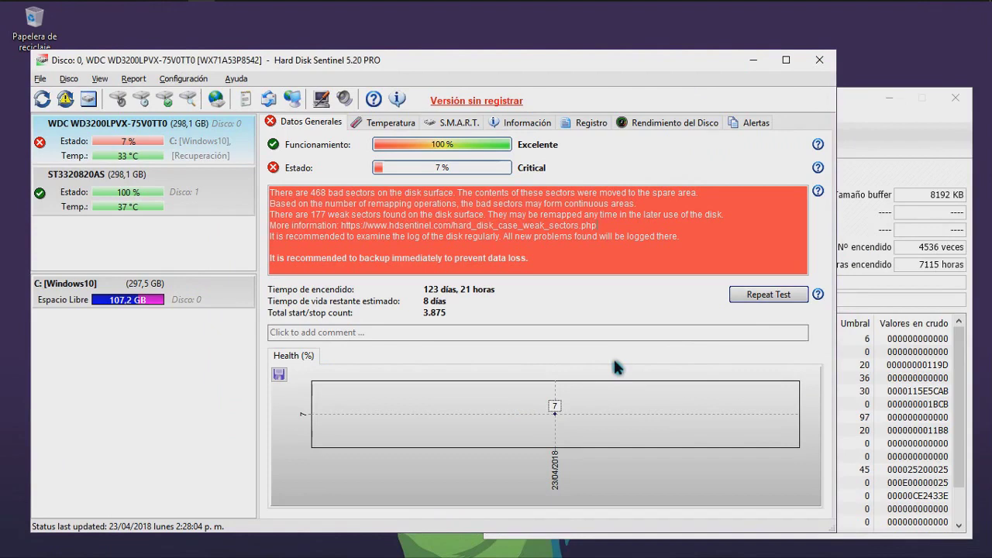
Step: Display the ST3320820AS disk in Hard Disk Sentinel and compare its power-on time with CrystalDiskInfo and the Calculator conversion
left_click(182, 199)
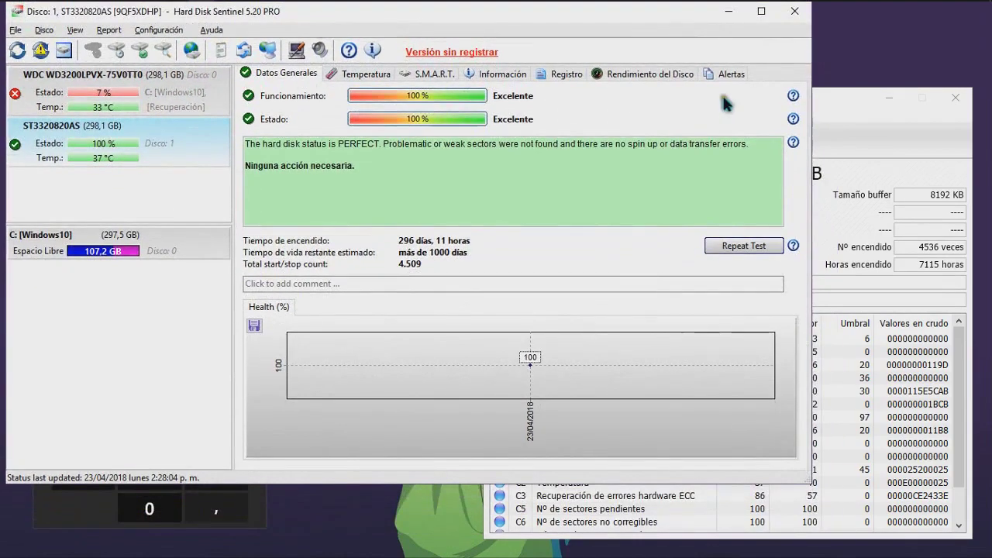
left_click(832, 107)
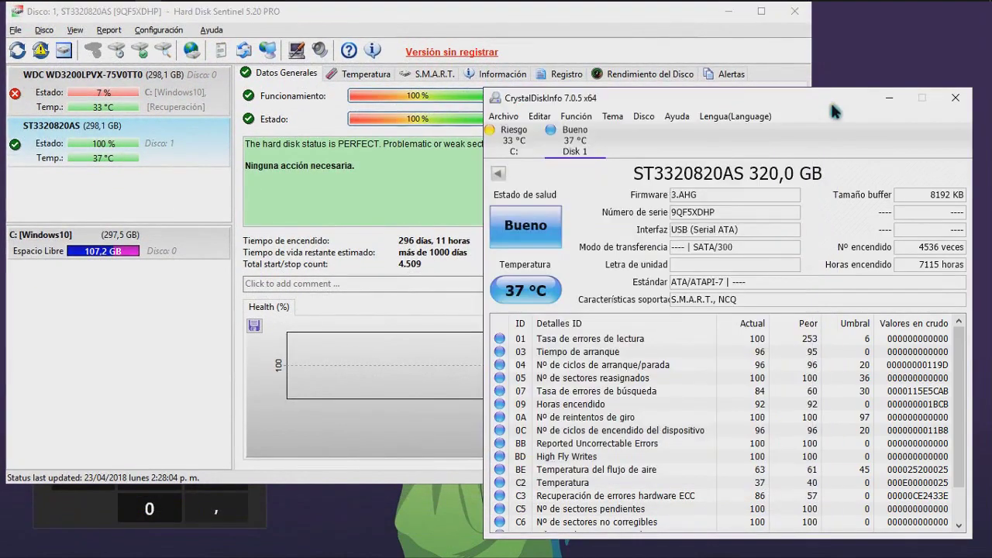
left_click_drag(831, 106, 837, 125)
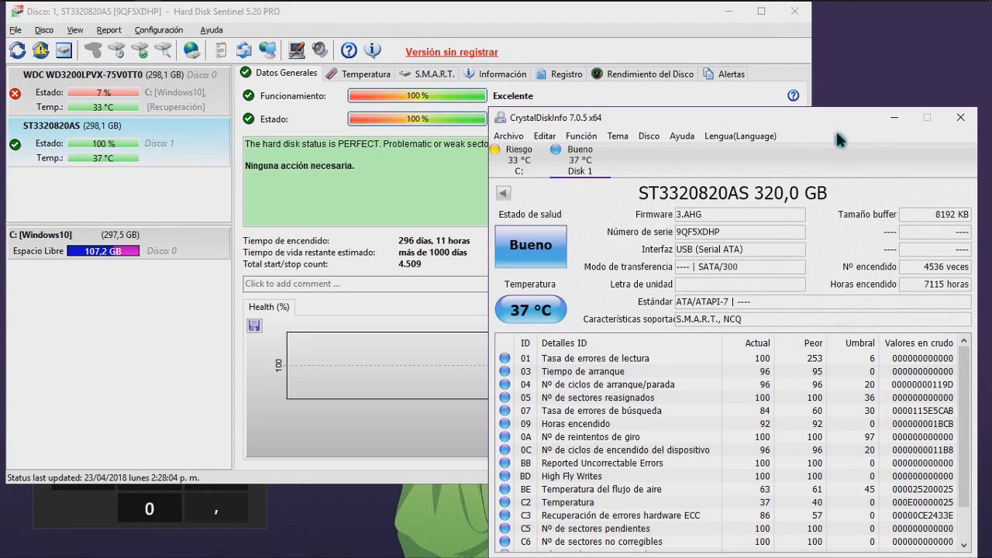
left_click(661, 14)
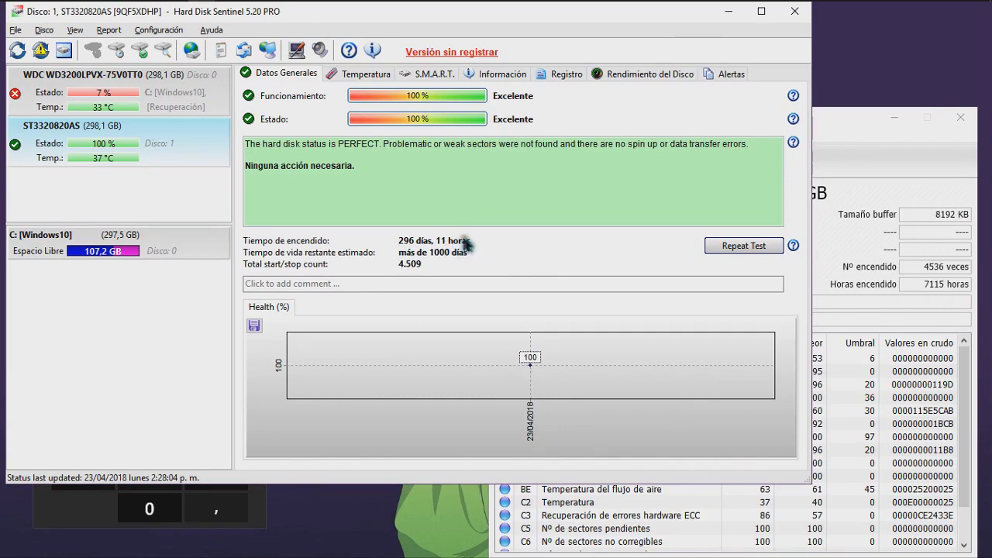
left_click(74, 513)
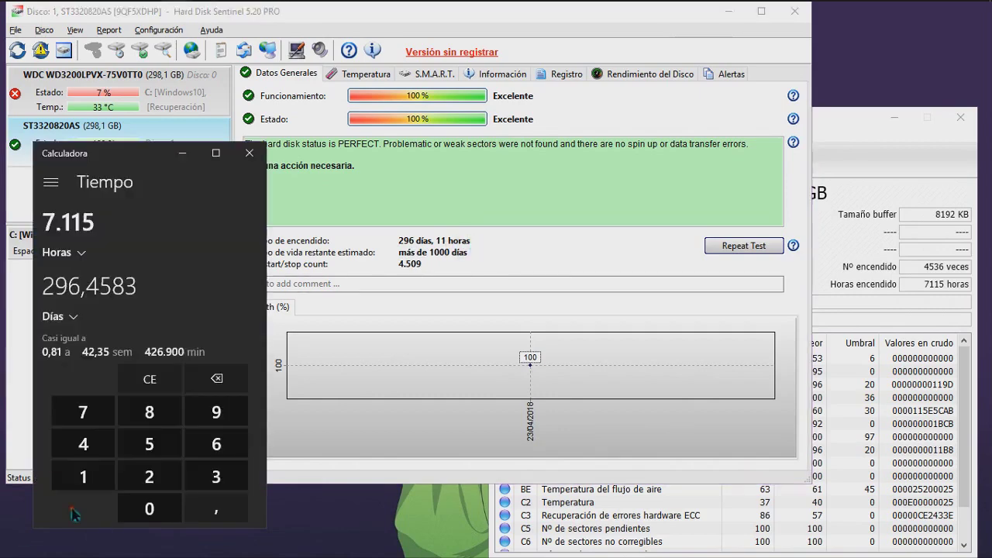
left_click(547, 249)
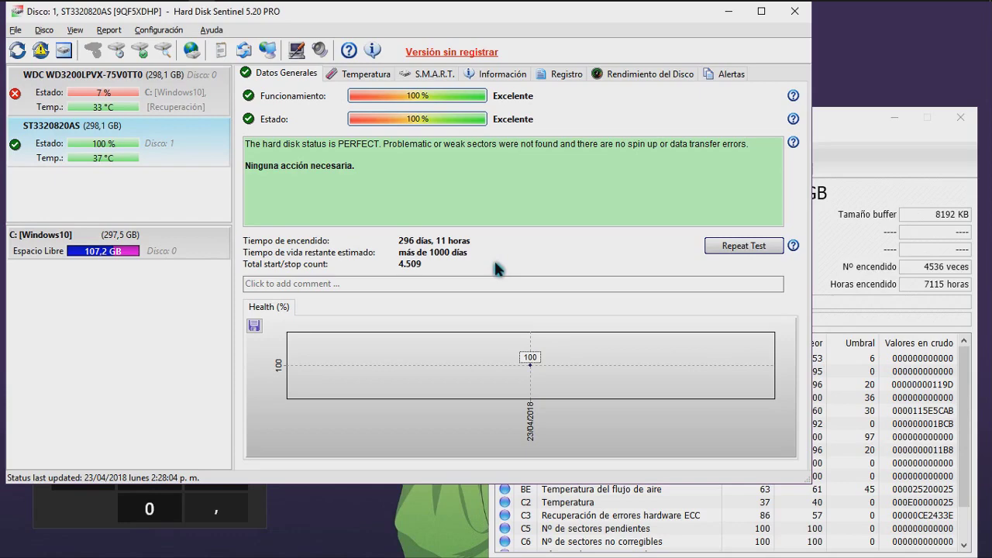
Step: Switch to Calculator, move it beside the Hard Disk Sentinel life estimate, and convert 1000 days (Días) to years (Años)
left_click(73, 524)
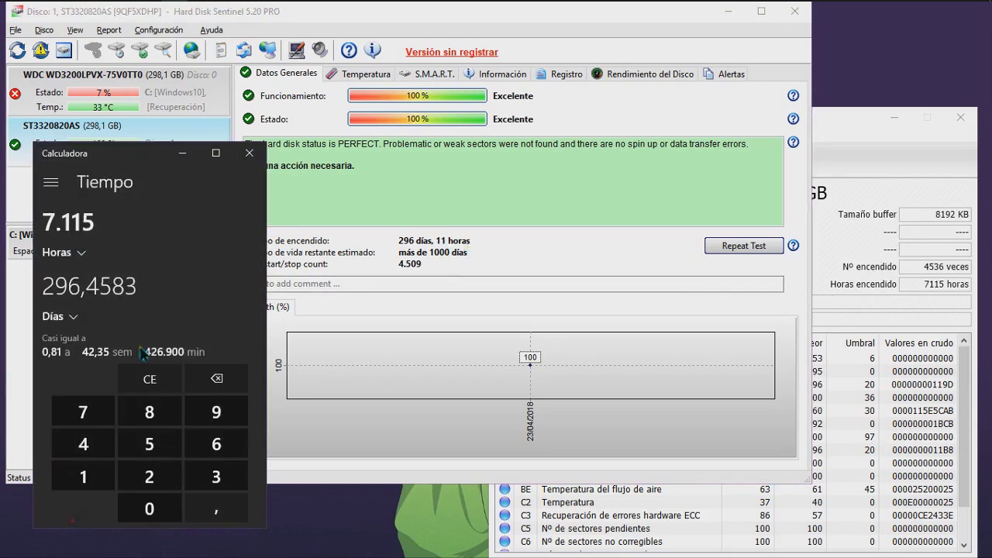
left_click_drag(137, 164, 724, 180)
left_click(665, 269)
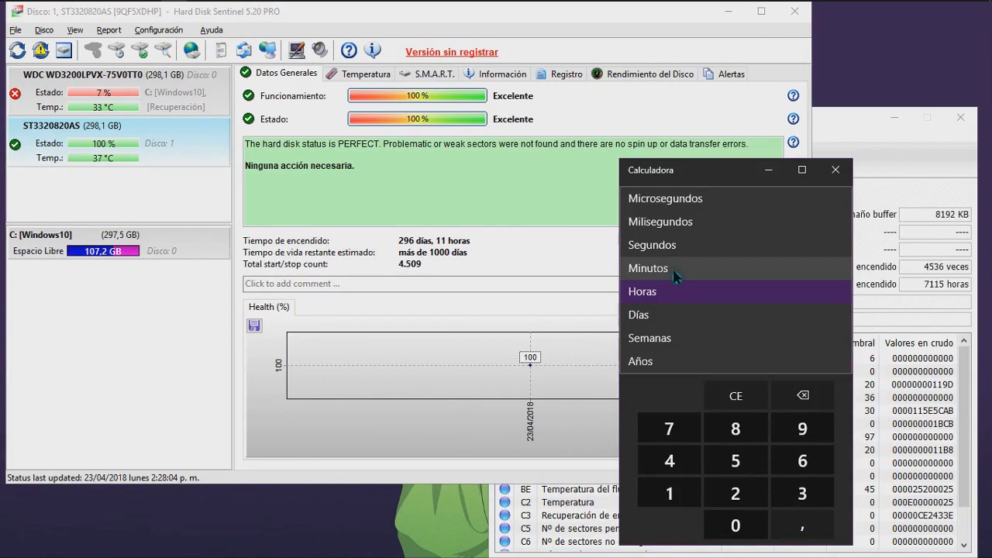
left_click(660, 317)
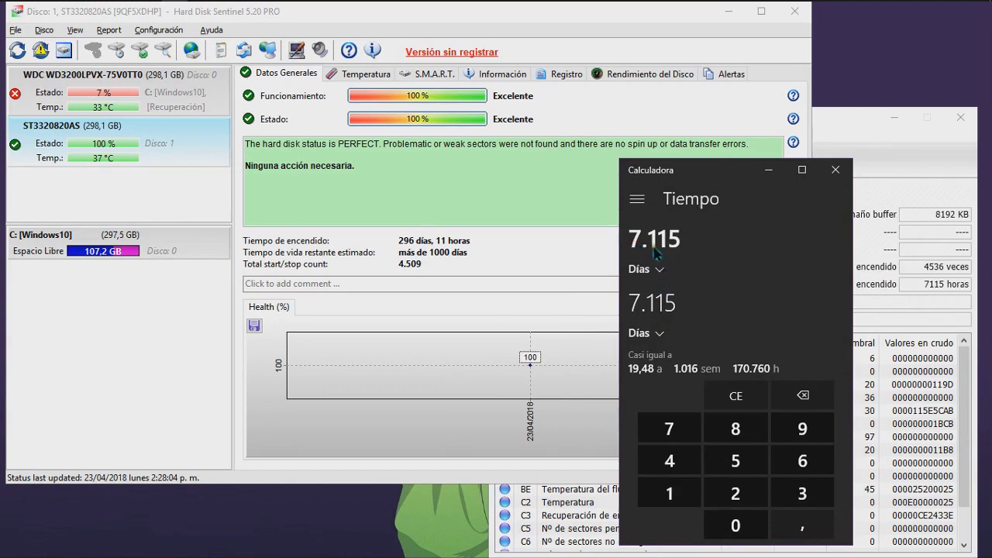
type("1")
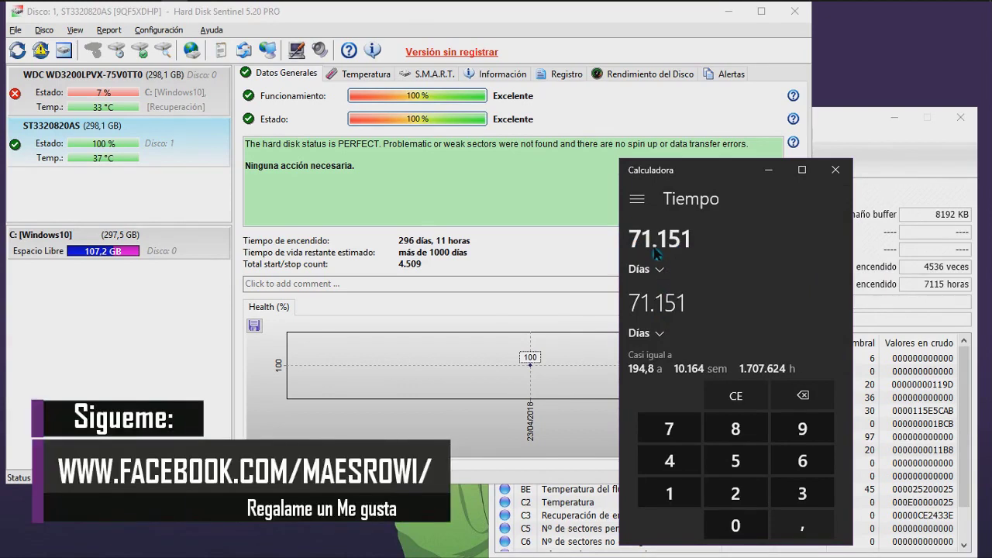
left_click(736, 396)
type("1000")
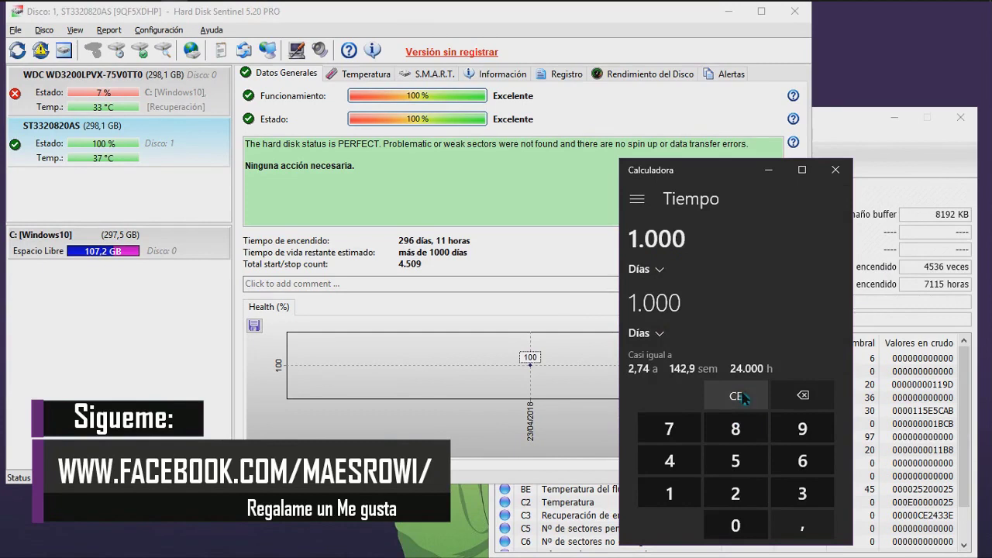
left_click(658, 336)
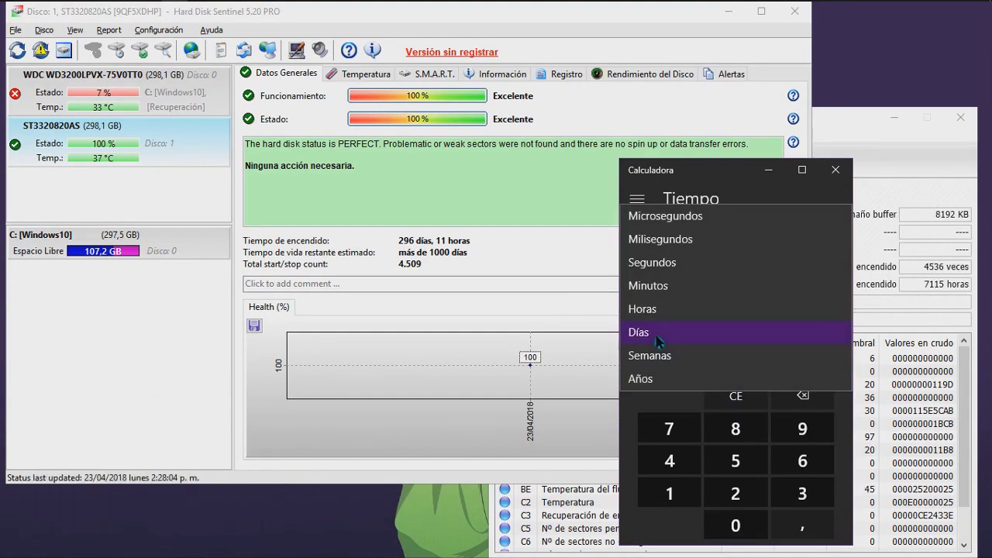
left_click(663, 380)
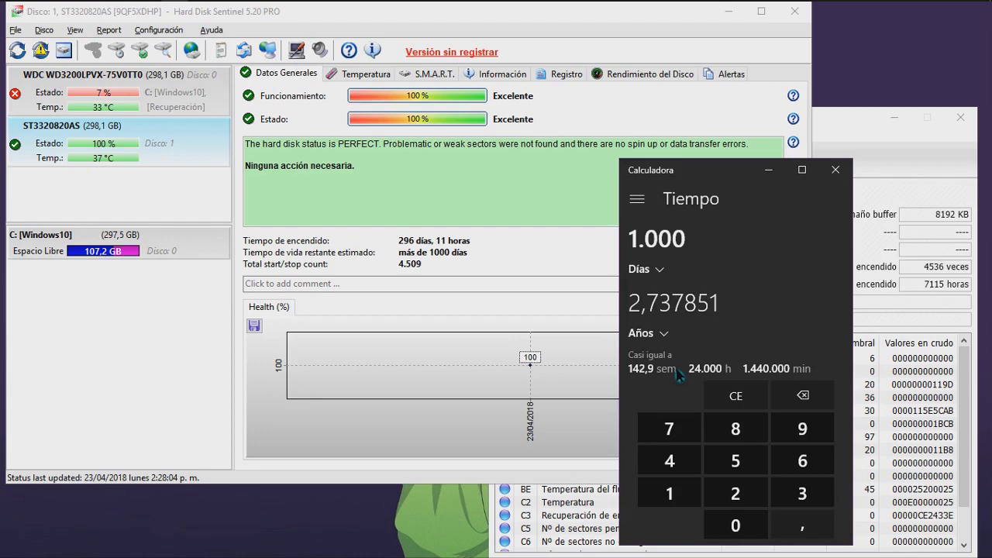
Step: Move Calculator clear of the CrystalDiskInfo window and switch to CrystalDiskInfo with the ST3320820AS disk displayed
left_click_drag(702, 173, 126, 179)
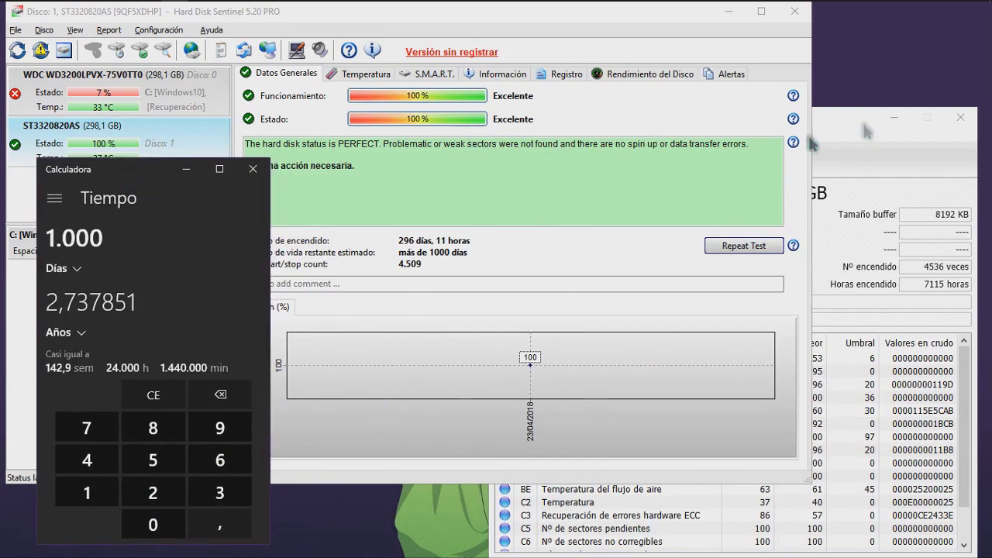
left_click(832, 132)
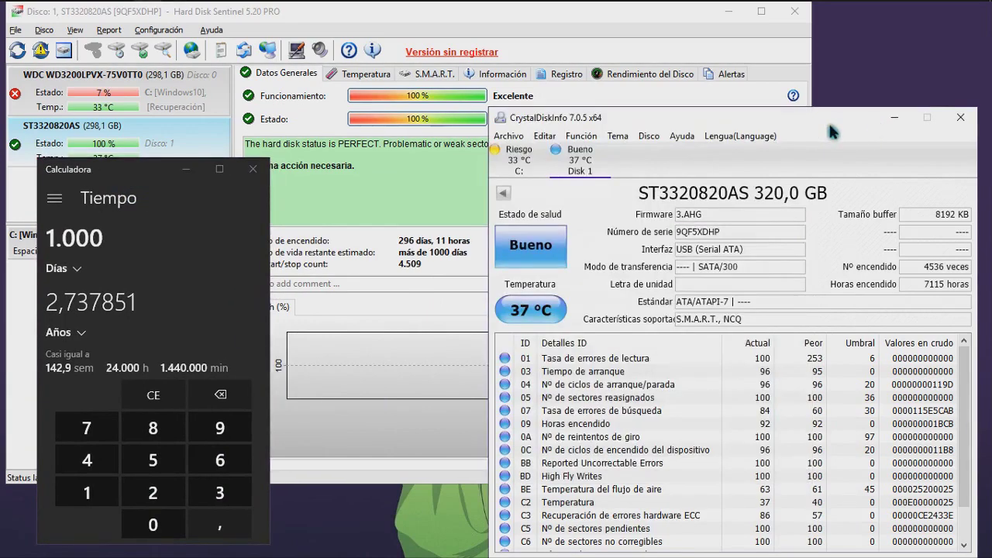